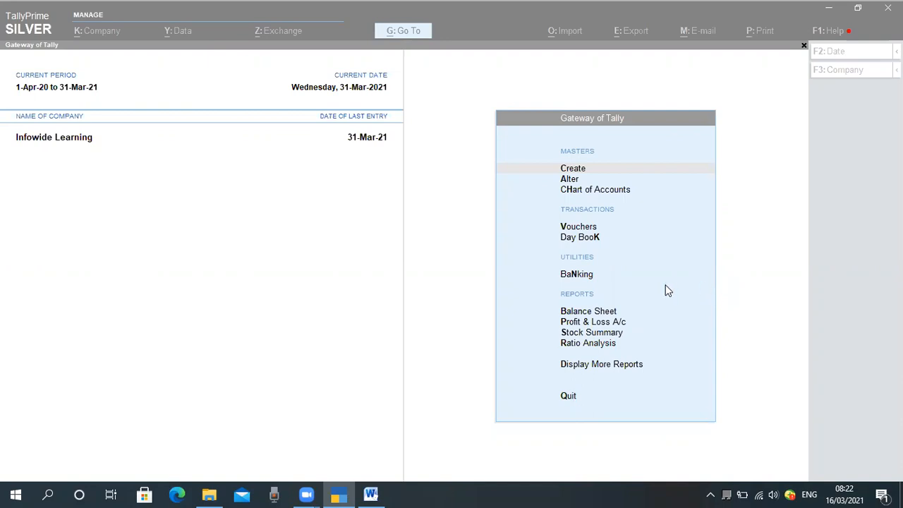
# Start creating a new ledger and name it "Outstanting Expenses"
pyautogui.click(445, 303)
pyautogui.press('Escape')
pyautogui.press('Escape')
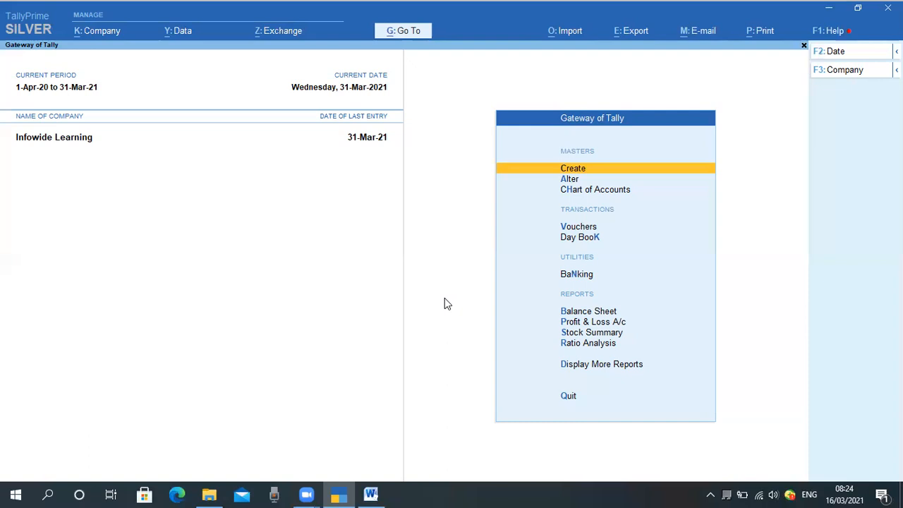
pyautogui.press('Return')
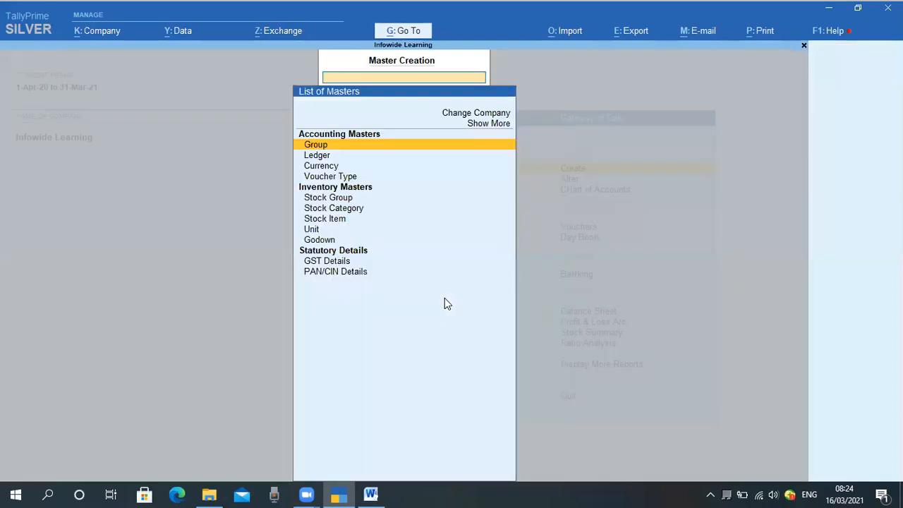
pyautogui.press('Down')
pyautogui.press('Return')
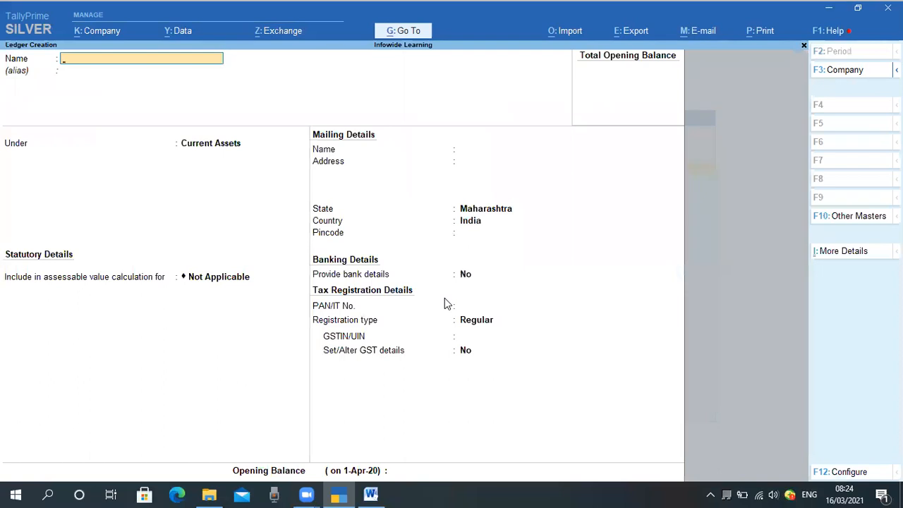
pyautogui.write('Outstanting Expenses')
pyautogui.press('Return')
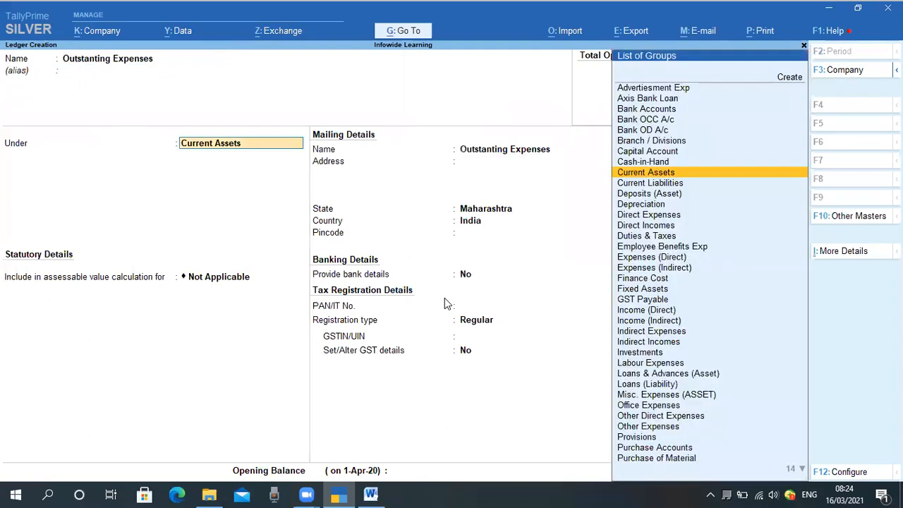
# Place the Outstanting Expenses ledger under the Current Liabilities group and keep its name as the mailing name
pyautogui.write('Cure')
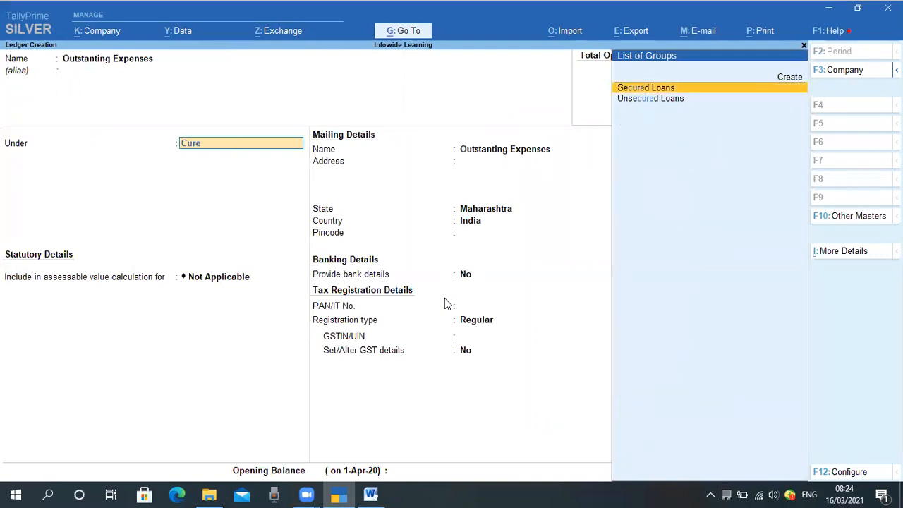
pyautogui.press('BackSpace')
pyautogui.press('BackSpace')
pyautogui.press('BackSpace')
pyautogui.press('BackSpace')
pyautogui.write('C')
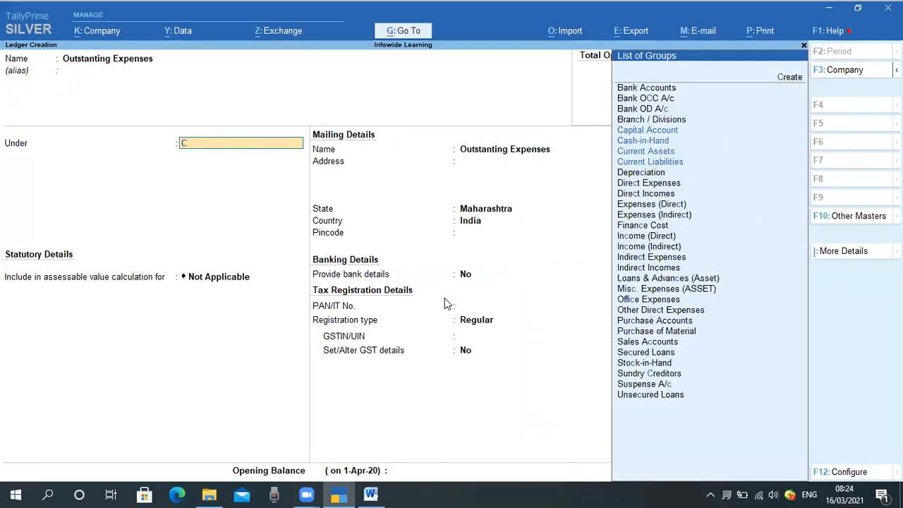
pyautogui.write('urr')
pyautogui.press('Down')
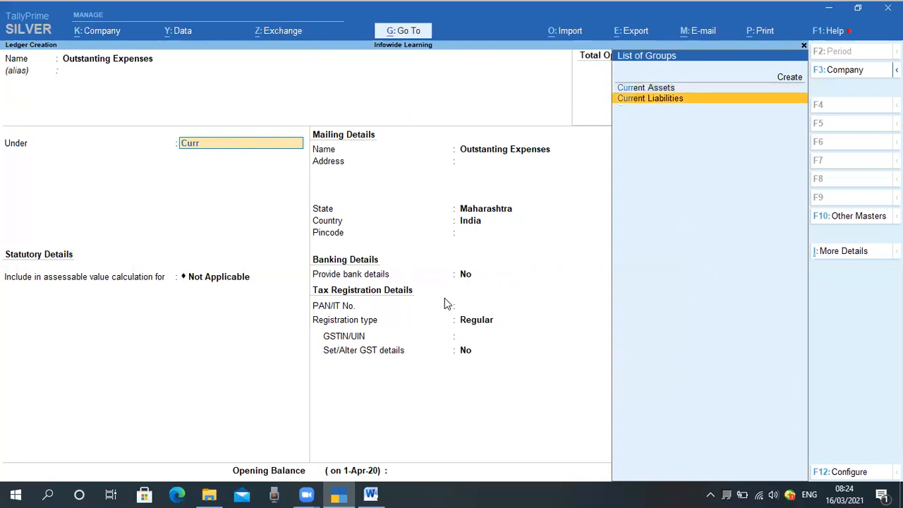
pyautogui.press('Return')
pyautogui.press('Return')
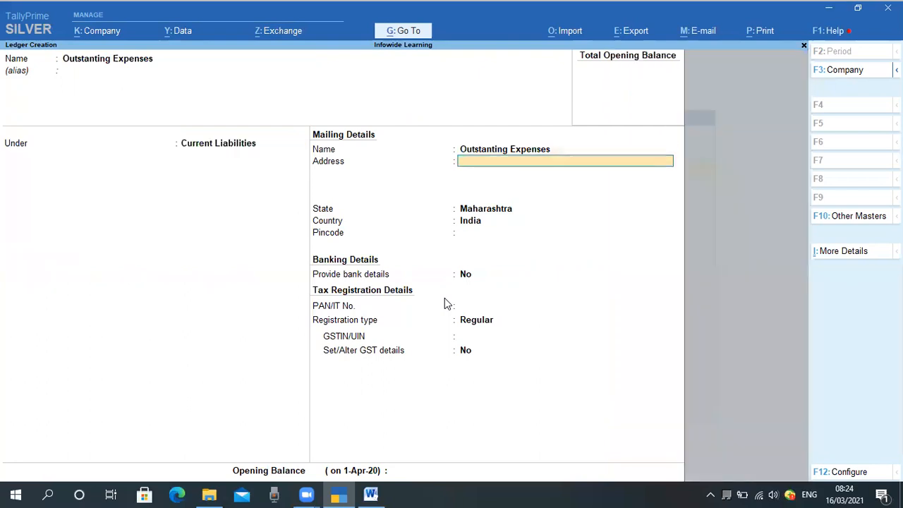
# Keep the default address, banking and tax registration details, save the Outstanting Expenses ledger and return to the Gateway of Tally
pyautogui.press('Return')
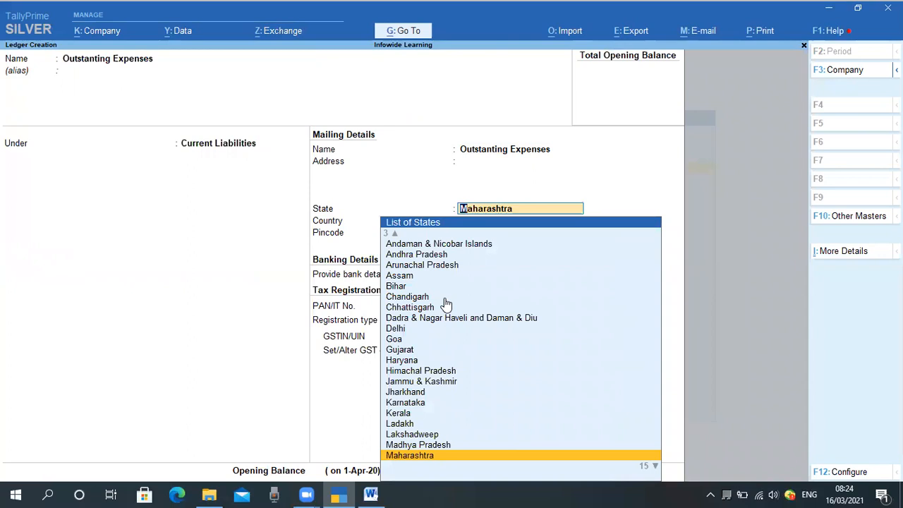
pyautogui.press('Return')
pyautogui.press('Return')
pyautogui.press('Return')
pyautogui.press('Return')
pyautogui.press('Return')
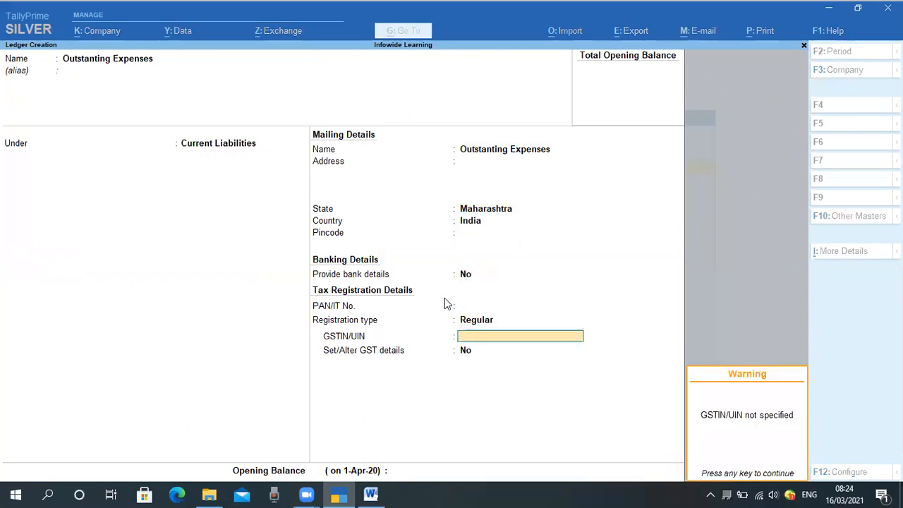
pyautogui.press('Return')
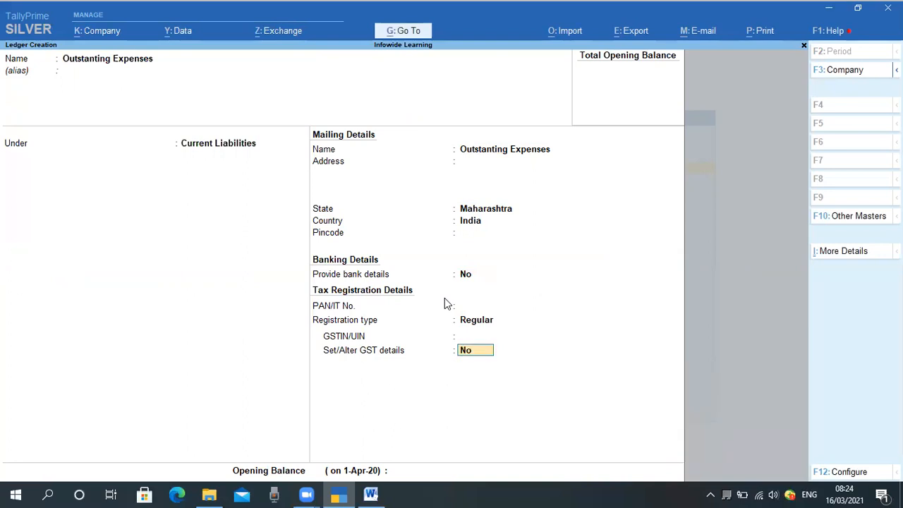
pyautogui.press('Return')
pyautogui.press('Return')
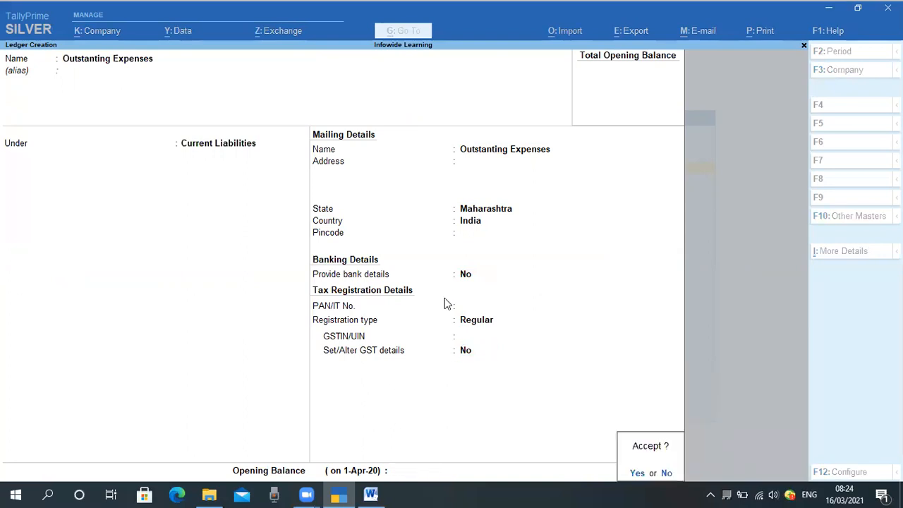
pyautogui.press('Return')
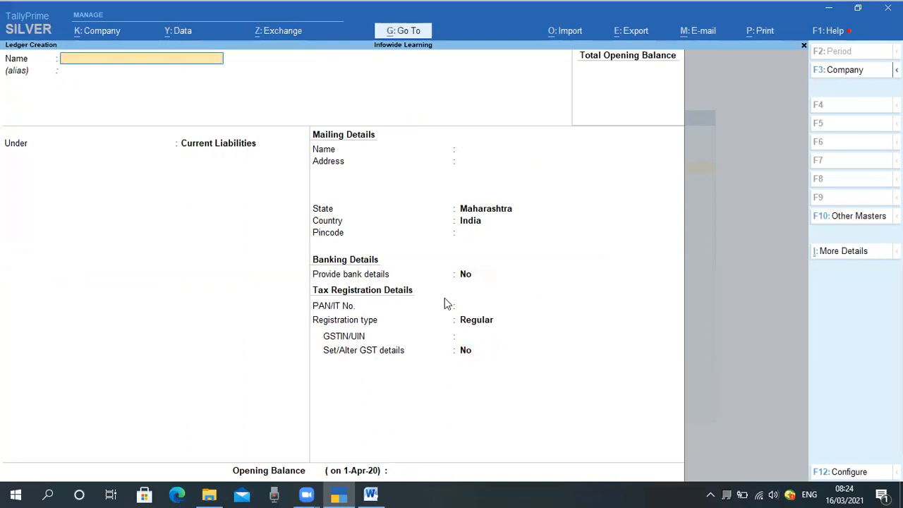
pyautogui.press('Escape')
pyautogui.press('Return')
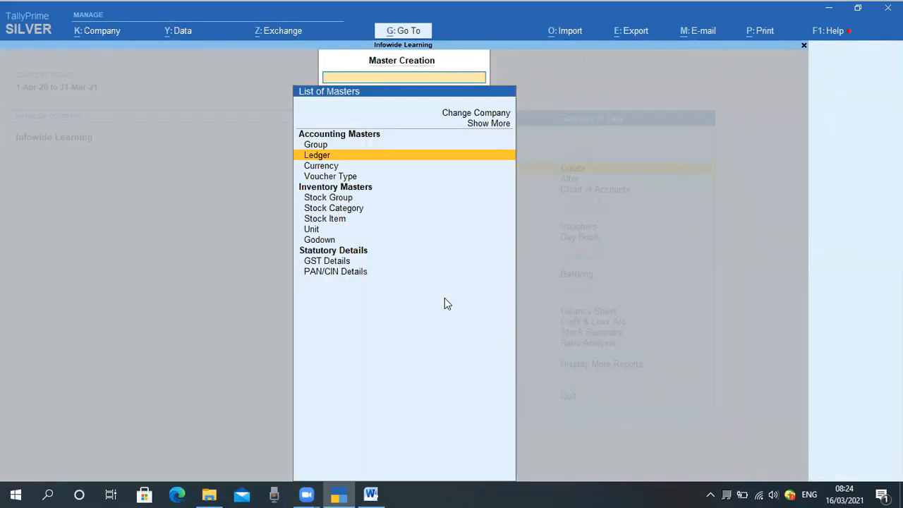
pyautogui.press('Escape')
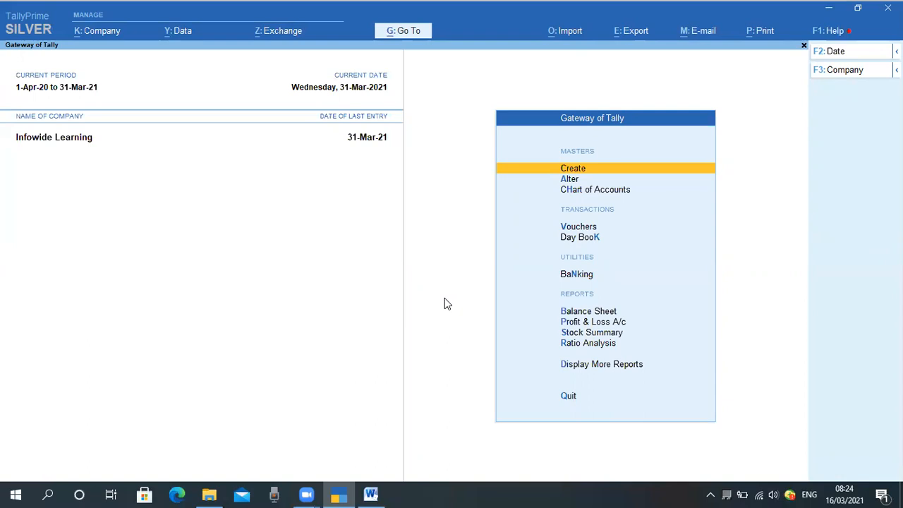
# Start creating another ledger and name it "Employee Reimburshment"
pyautogui.press('Return')
pyautogui.press('Down')
pyautogui.press('Return')
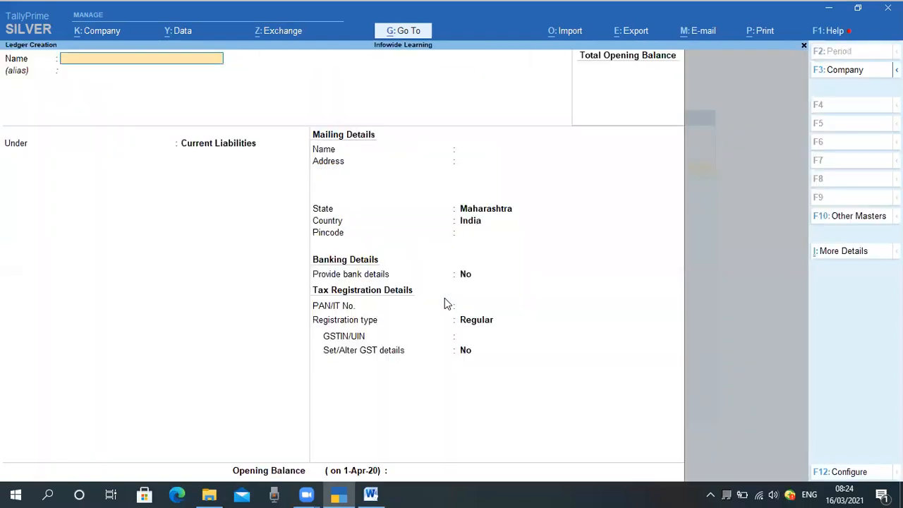
pyautogui.write('Employee Reimb')
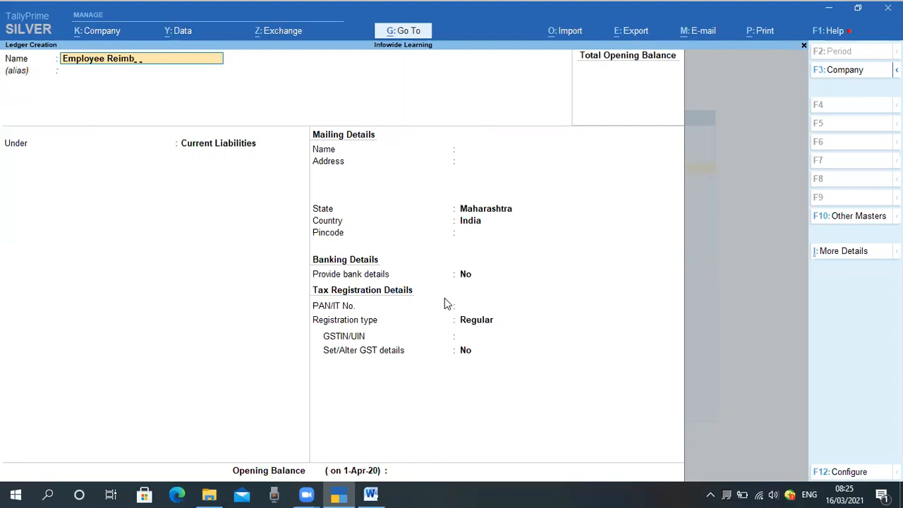
pyautogui.write('urshment')
pyautogui.press('Return')
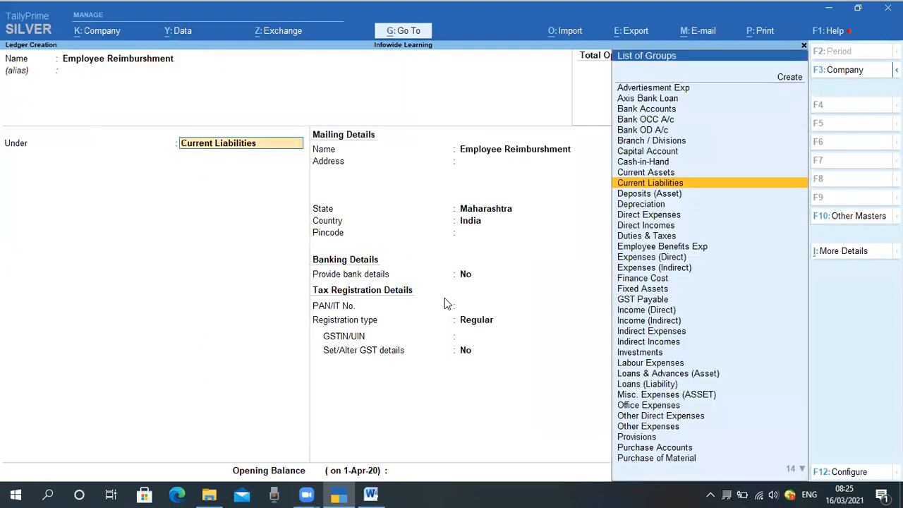
# Place the Employee Reimburshment ledger under Employee Benefits Exp, keep the ledger type Not Applicable and the other defaults, and save it
pyautogui.write('Emp')
pyautogui.press('Return')
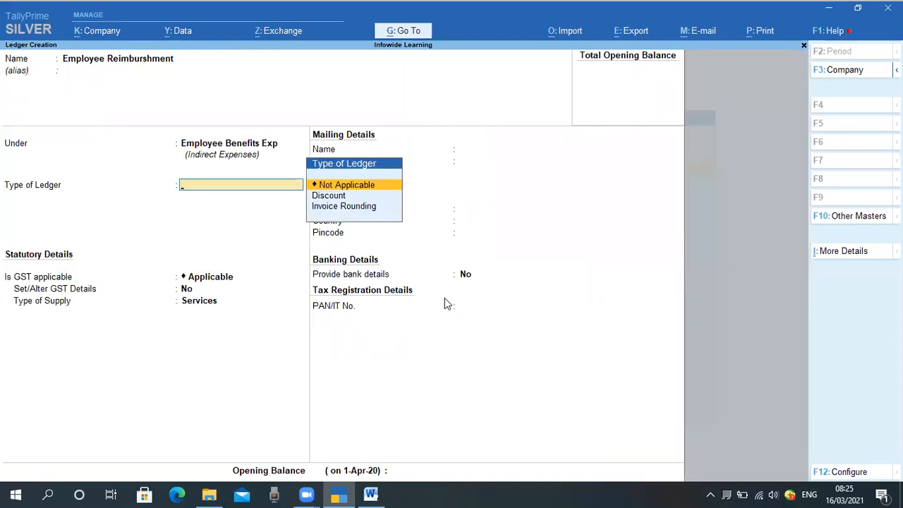
pyautogui.press('Return')
pyautogui.press('Return')
pyautogui.press('Return')
pyautogui.press('Return')
pyautogui.press('Return')
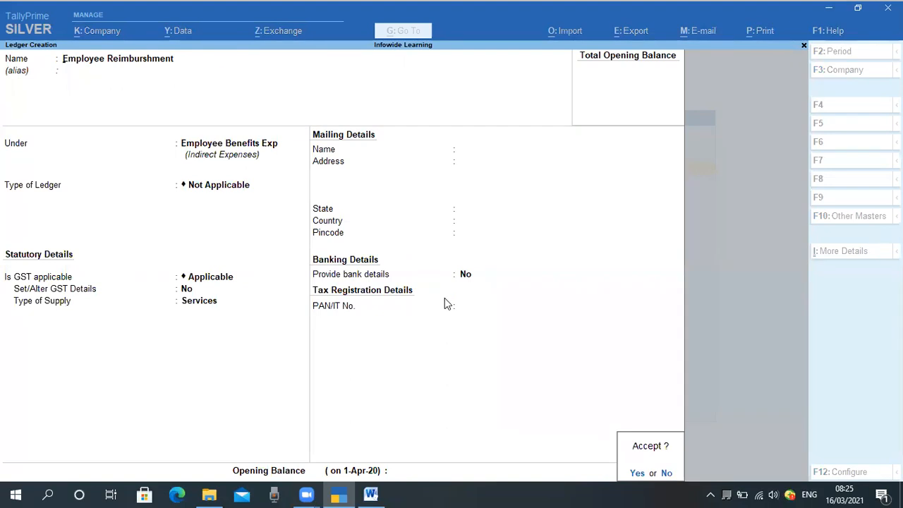
pyautogui.press('Escape')
pyautogui.press('Escape')
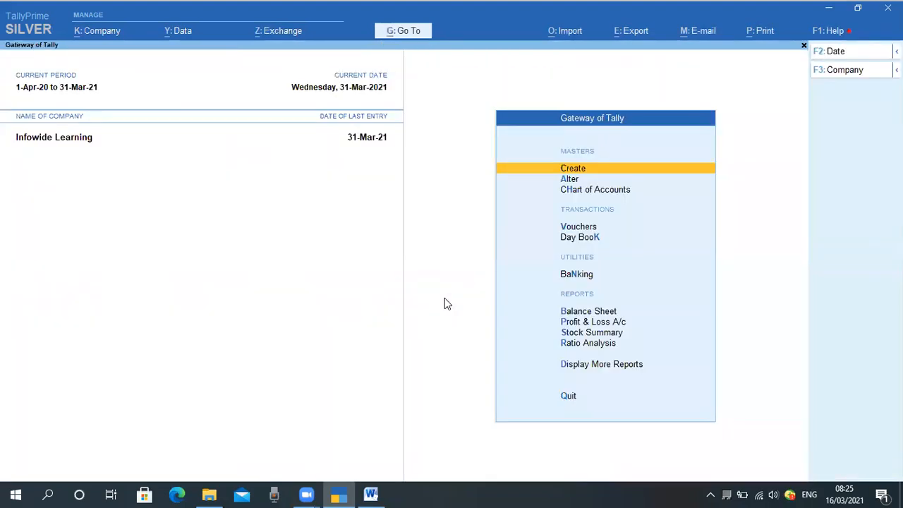
pyautogui.press('Escape')
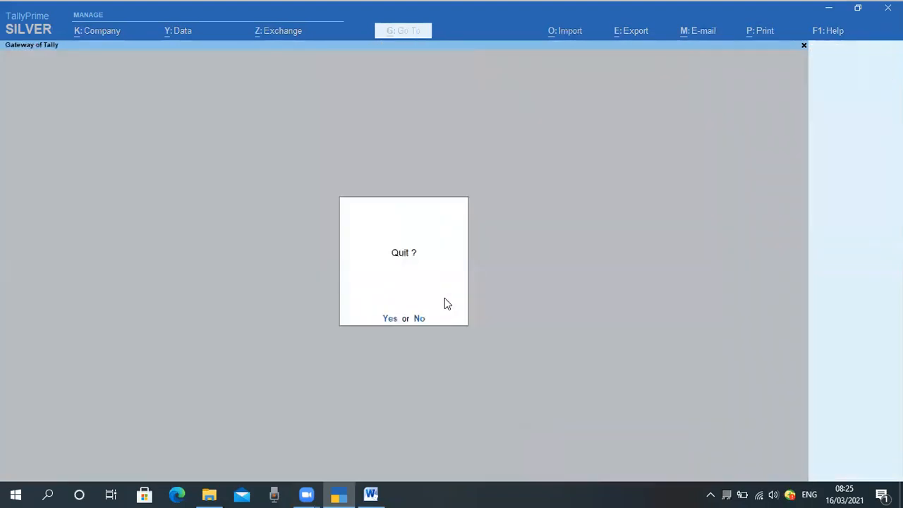
pyautogui.press('Escape')
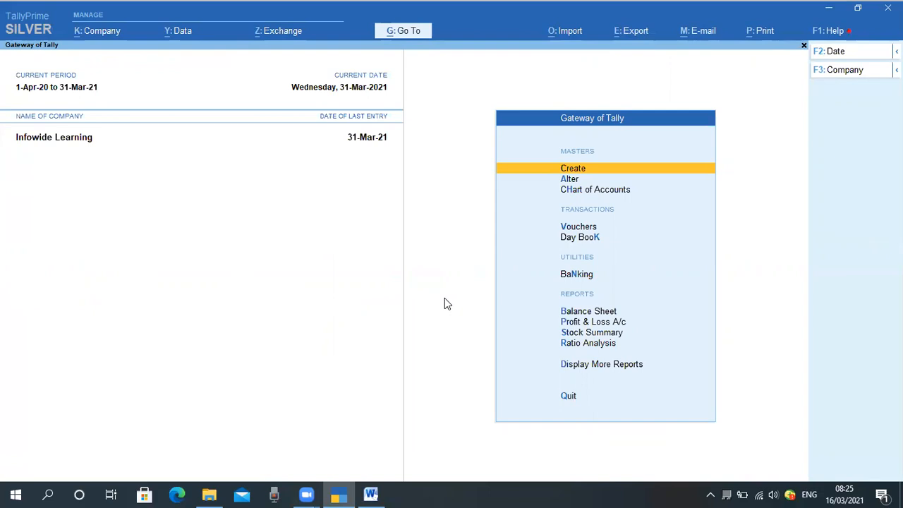
# Open a new journal voucher, keeping the voucher date as it is
pyautogui.press('Down')
pyautogui.press('Down')
pyautogui.press('Down')
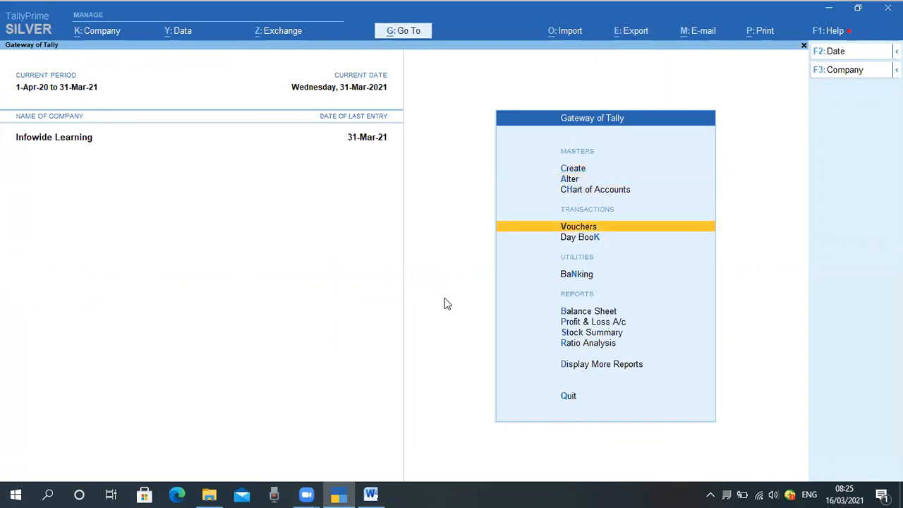
pyautogui.press('Return')
pyautogui.press('F2')
pyautogui.press('BackSpace')
pyautogui.press('Escape')
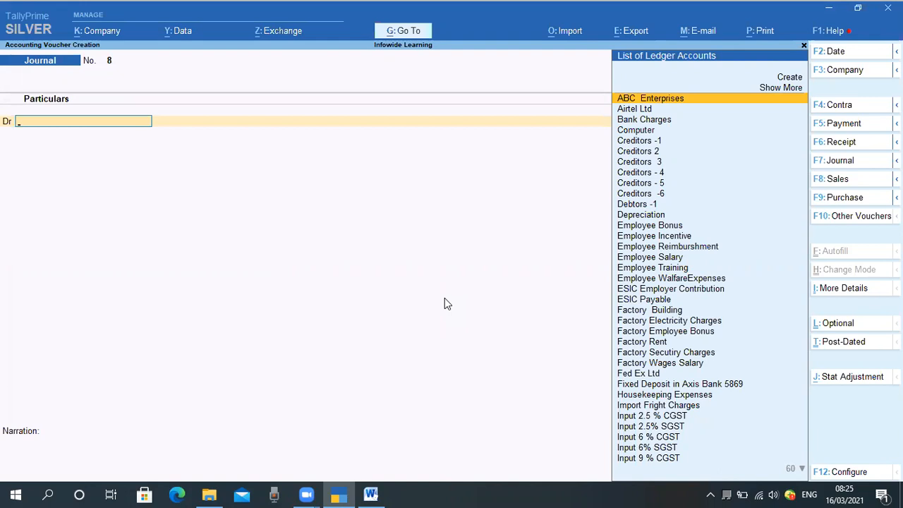
# Debit the Employee Reimburshment ledger with 2,000 in the journal voucher
pyautogui.write('Em')
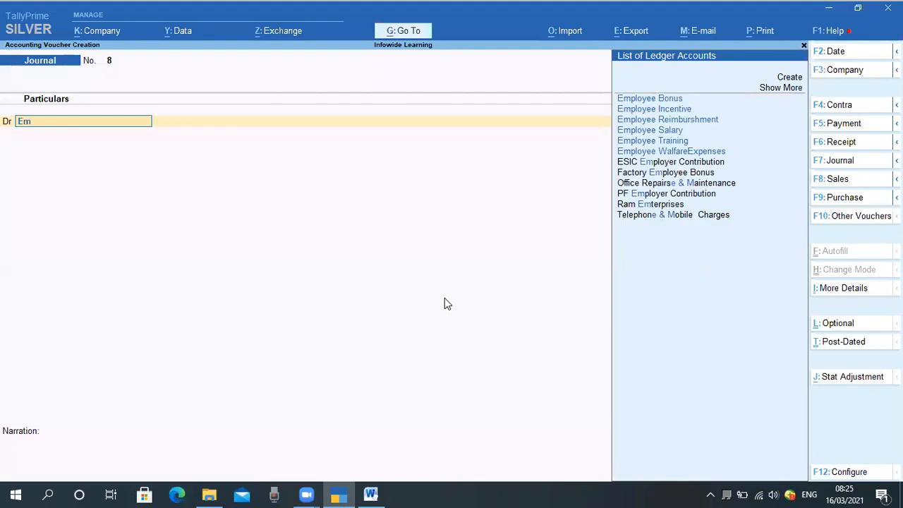
pyautogui.write('o')
pyautogui.press('BackSpace')
pyautogui.press('BackSpace')
pyautogui.press('BackSpace')
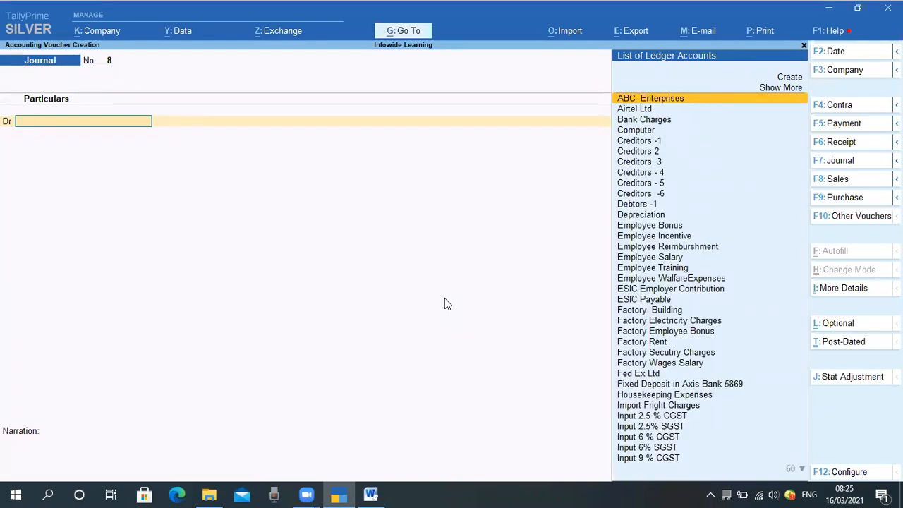
pyautogui.write('Emplo')
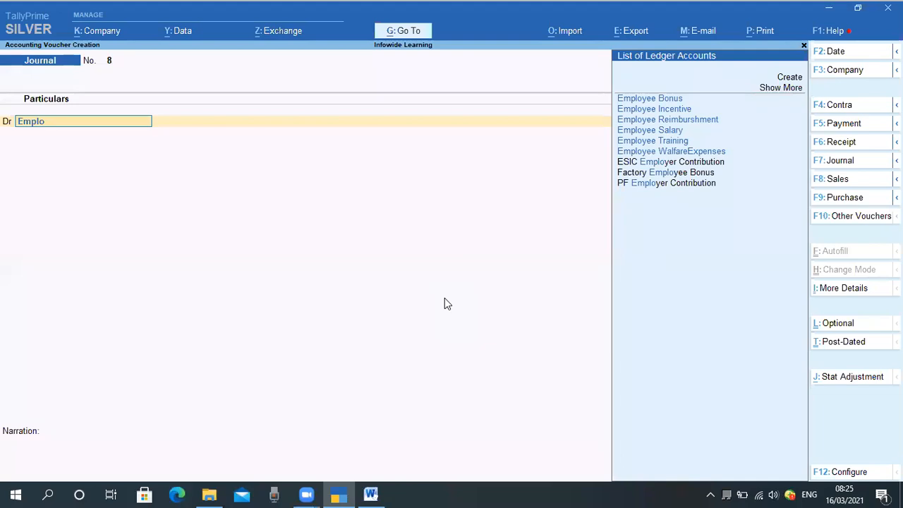
pyautogui.press('Down')
pyautogui.press('Down')
pyautogui.press('Return')
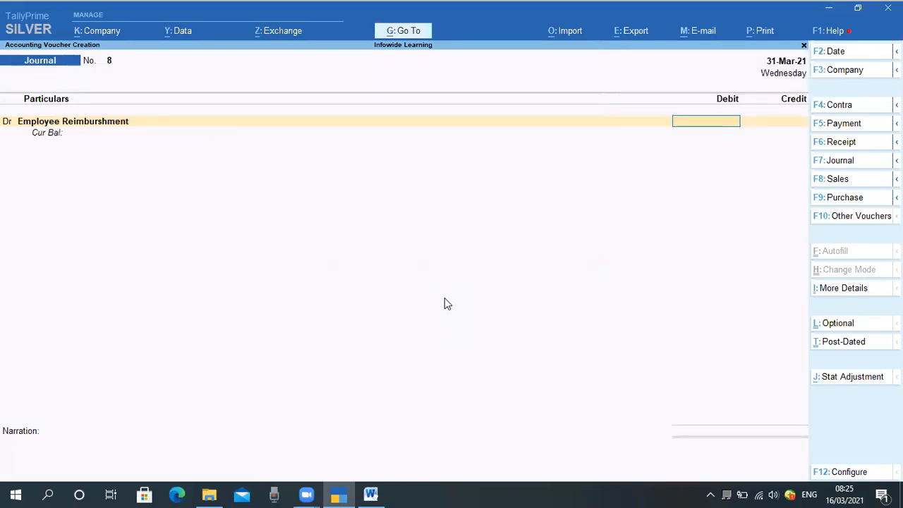
pyautogui.write('2000')
pyautogui.press('Return')
pyautogui.press('Return')
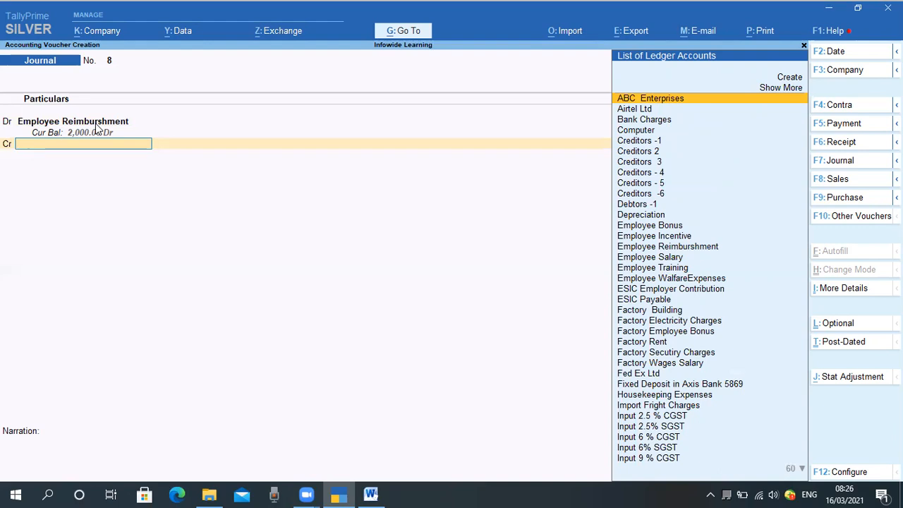
# Credit the Outstanting Expenses ledger with 2,000 and go on to the voucher's narration
pyautogui.write('ot')
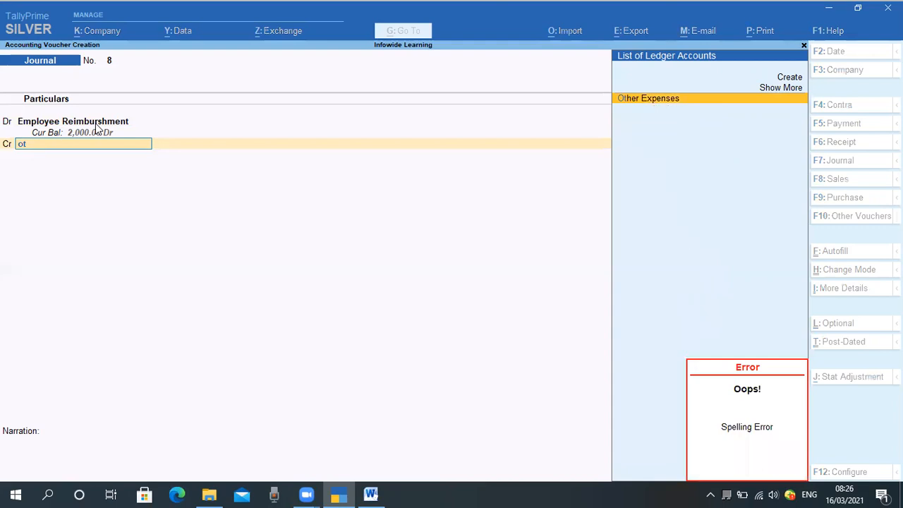
pyautogui.write('e')
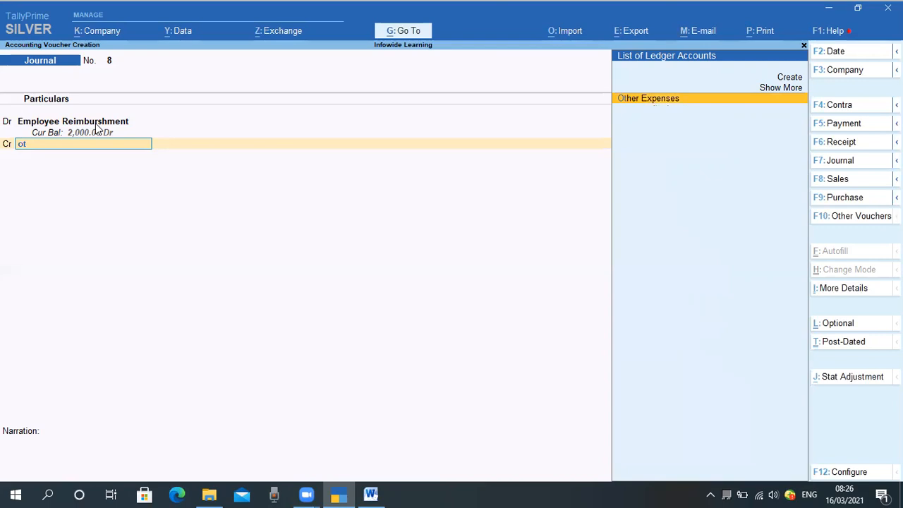
pyautogui.press('BackSpace')
pyautogui.write('u')
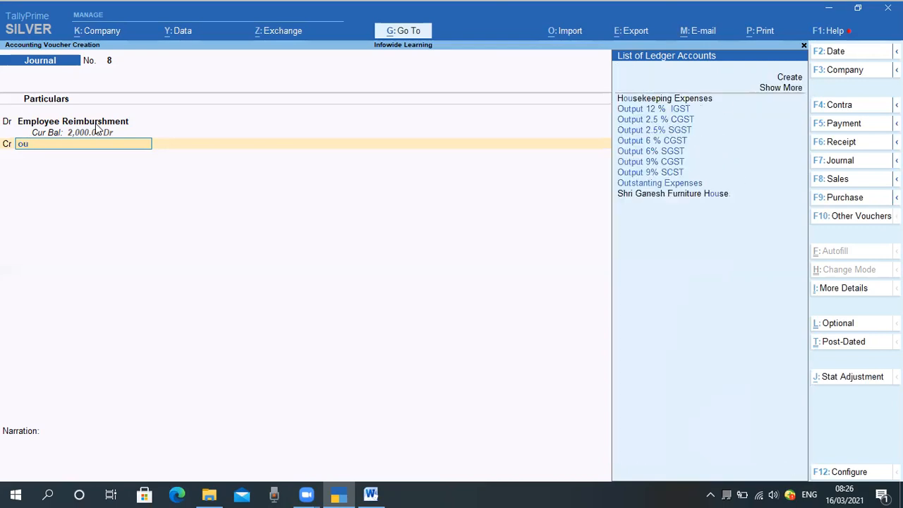
pyautogui.write('t')
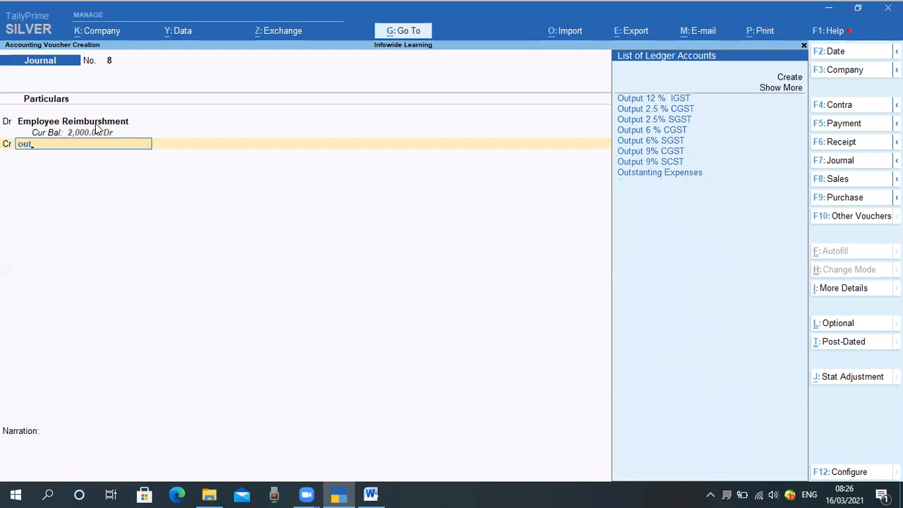
pyautogui.press('Return')
pyautogui.press('Return')
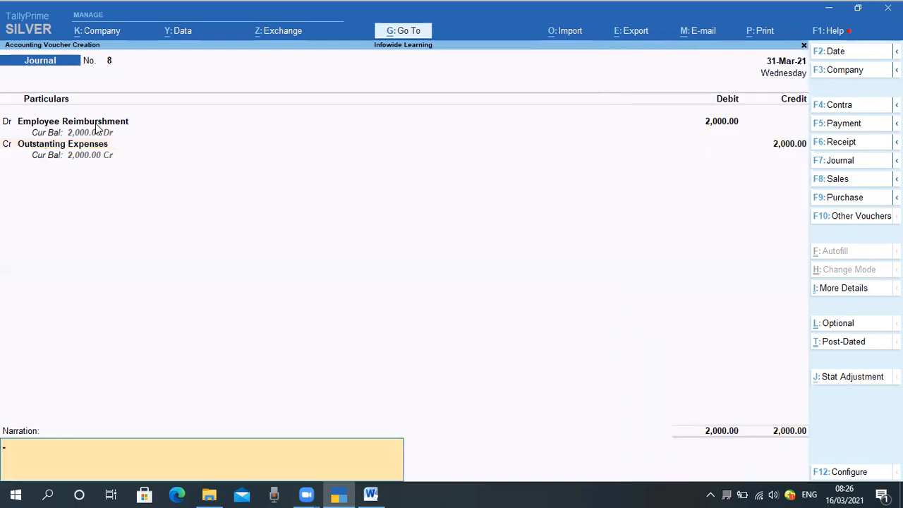
# Enter the narration "Being Outstanding expenses provision for match month" and save the journal voucher
pyautogui.write('Being Outstanding ex')
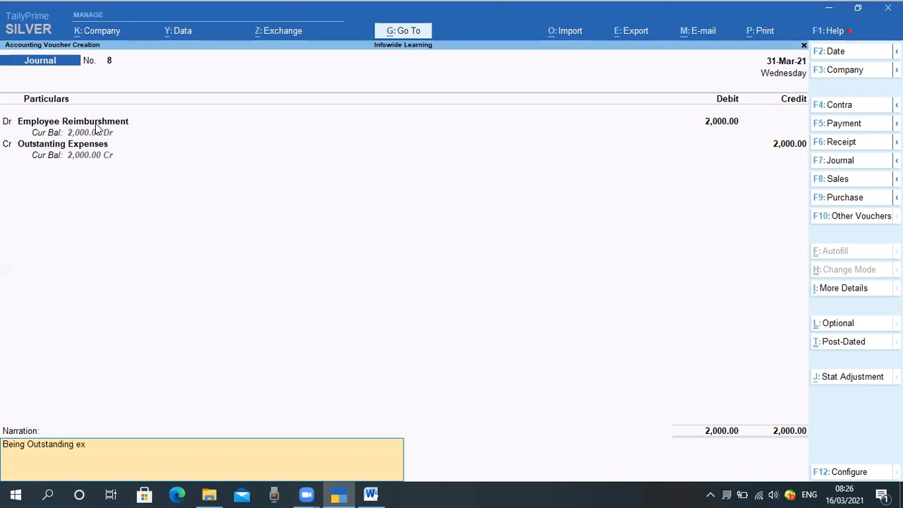
pyautogui.write('penses provision')
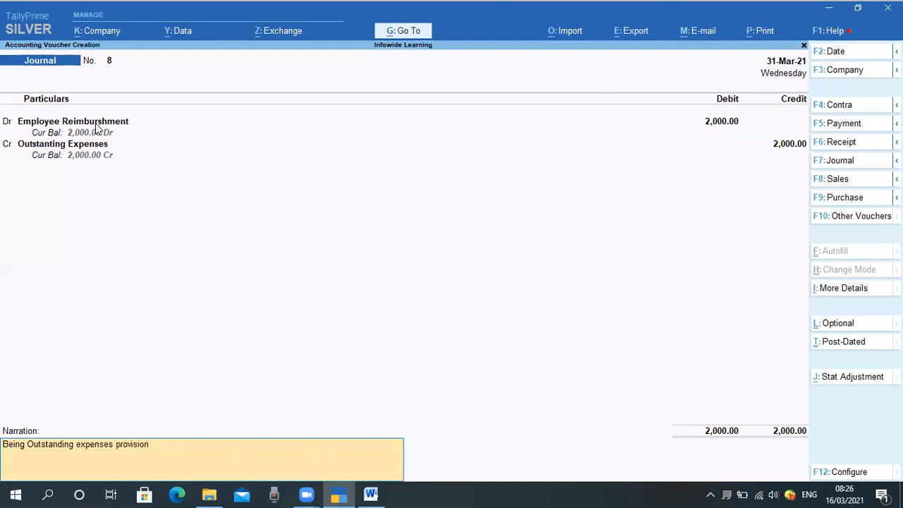
pyautogui.write('  for match month')
pyautogui.press('Return')
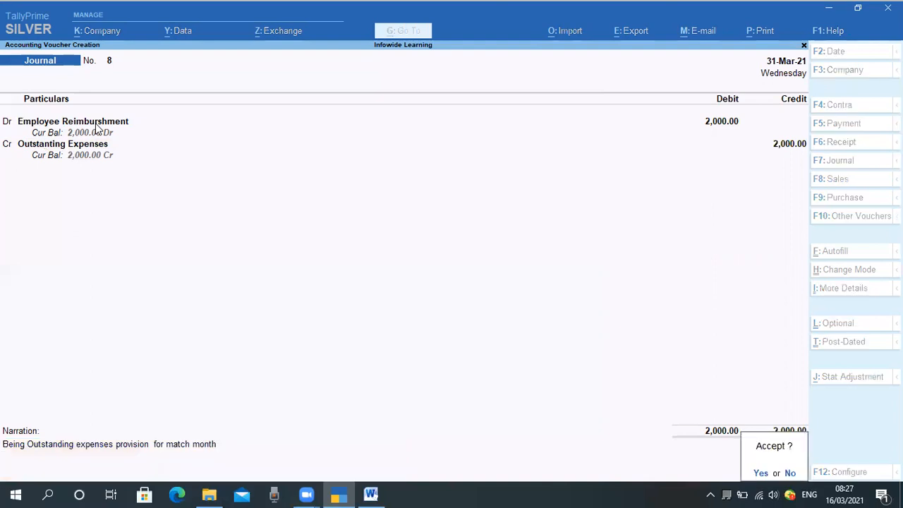
pyautogui.press('Return')
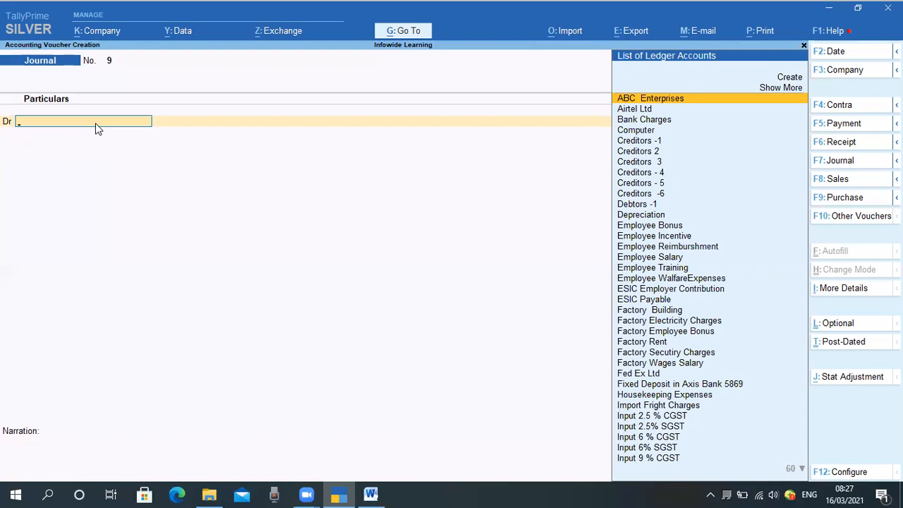
# Debit the Telephone & Mobile Charges ledger with 600 in the new journal voucher
pyautogui.write('Te')
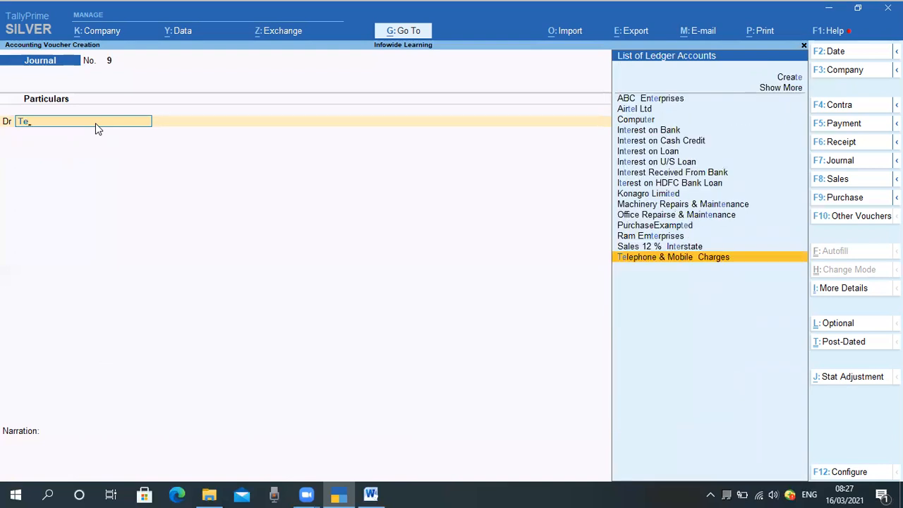
pyautogui.press('Return')
pyautogui.write('600')
pyautogui.press('Return')
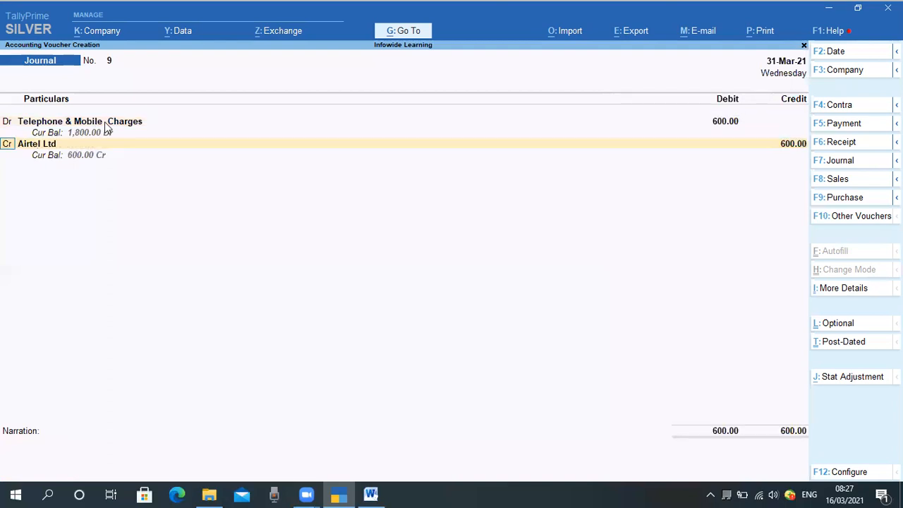
# Replace the suggested Airtel Ltd credit ledger with Outstanting Expenses, credited with 600, and go on to the narration
pyautogui.press('Return')
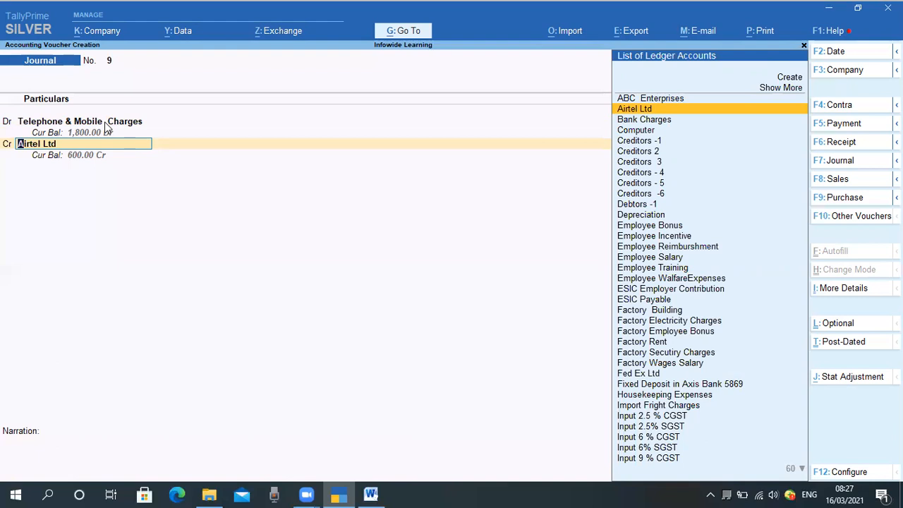
pyautogui.write('Out')
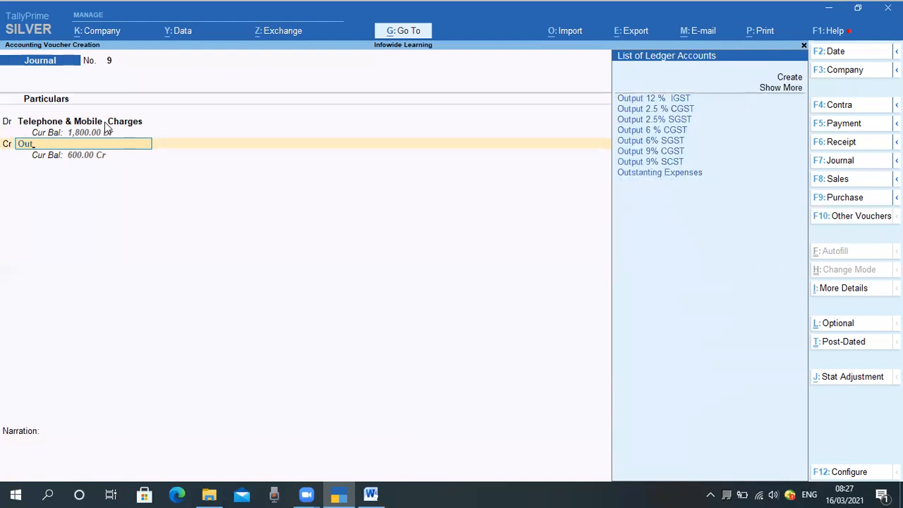
pyautogui.press('Down')
pyautogui.press('Down')
pyautogui.press('Down')
pyautogui.press('Down')
pyautogui.press('Down')
pyautogui.press('Down')
pyautogui.press('Down')
pyautogui.press('Return')
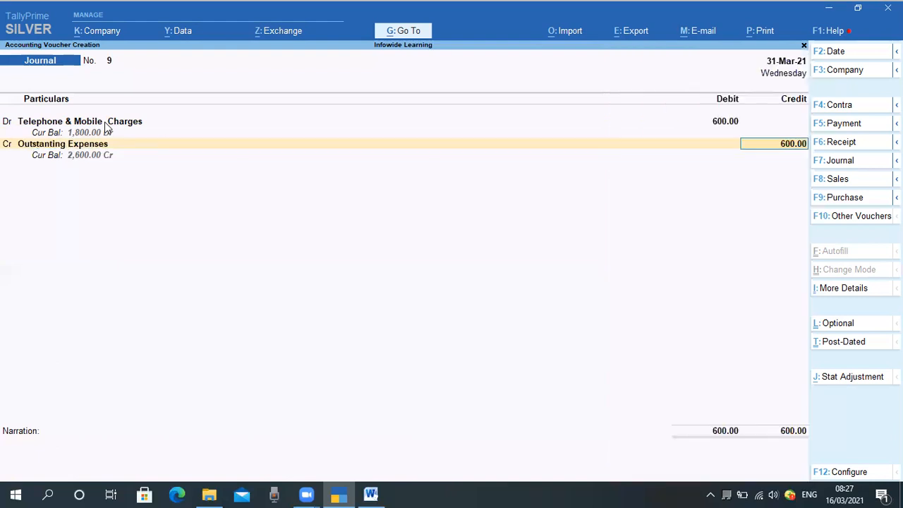
pyautogui.press('Return')
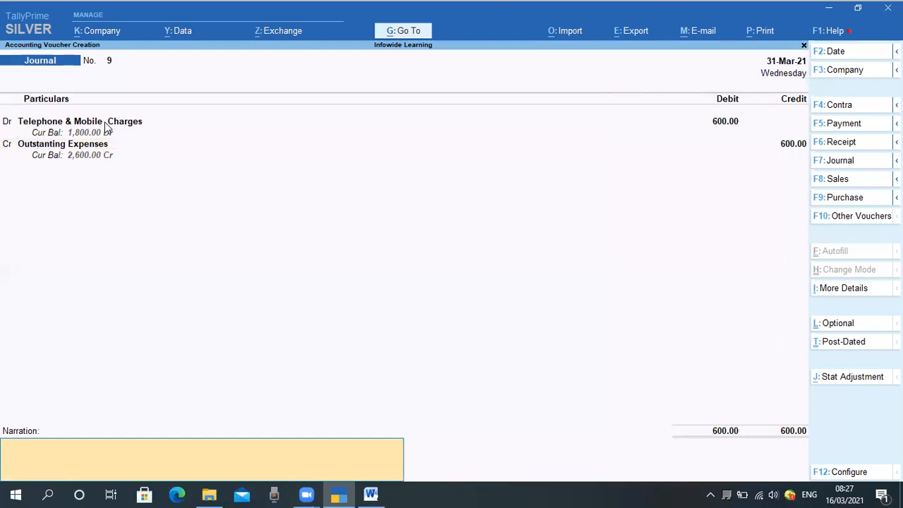
# Enter the narration "Being Provision for Telephone exepnses Outstanding for march month", save the voucher and leave voucher entry
pyautogui.write('Being')
pyautogui.write('Provisionfor')
pyautogui.press('BackSpace')
pyautogui.press('BackSpace')
pyautogui.press('BackSpace')
pyautogui.write('for Telephone')
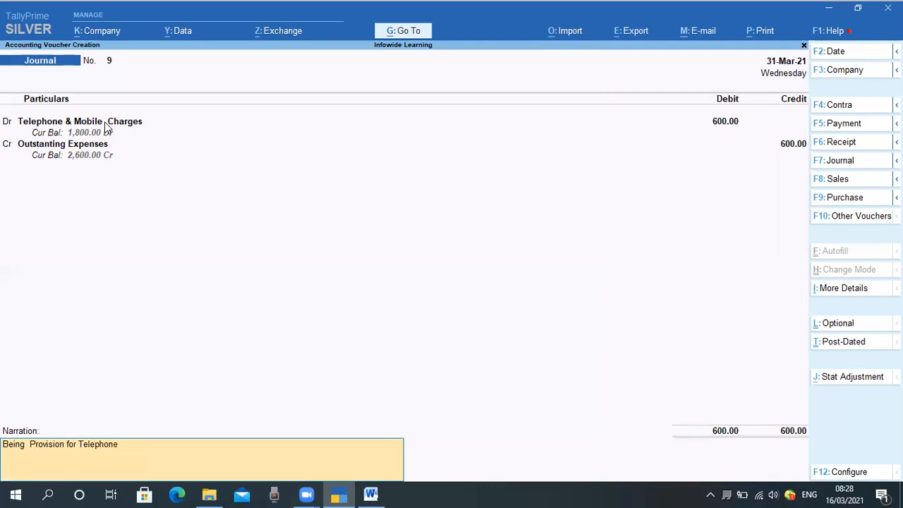
pyautogui.write(' exepnses  Outstanding')
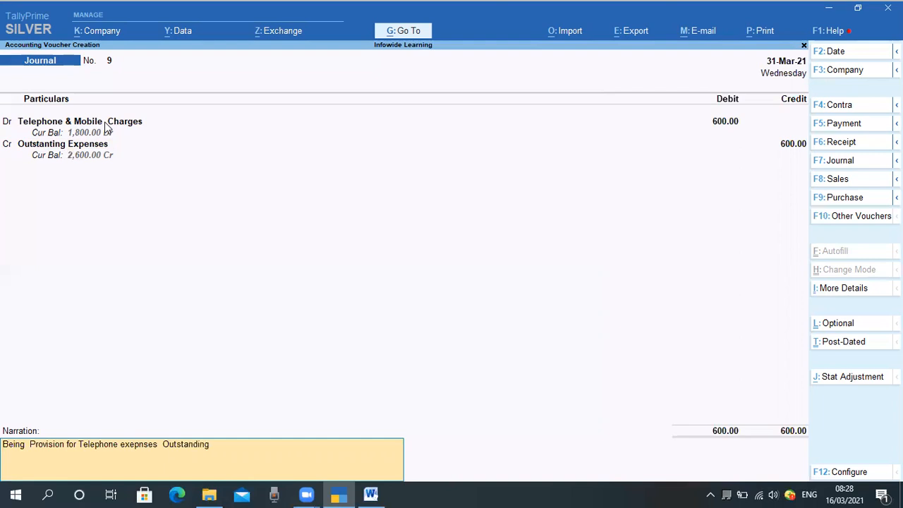
pyautogui.write('  for march month')
pyautogui.press('Return')
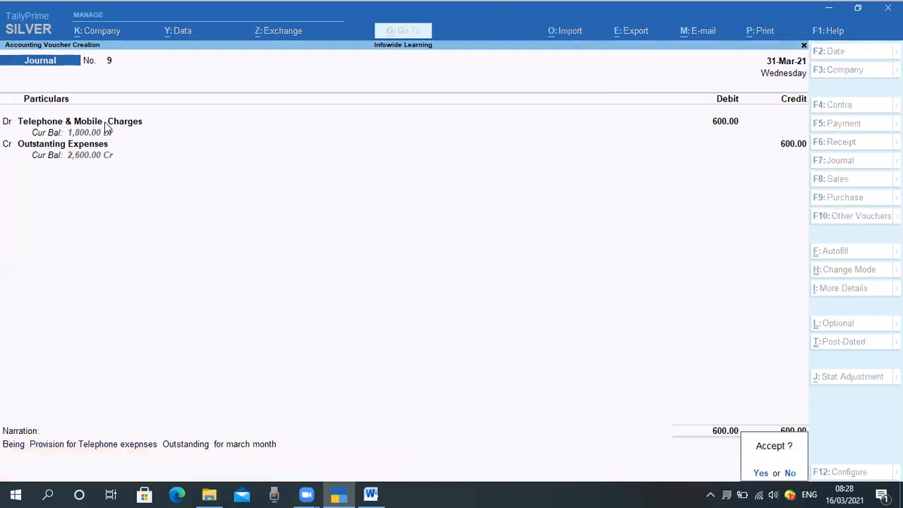
pyautogui.press('Return')
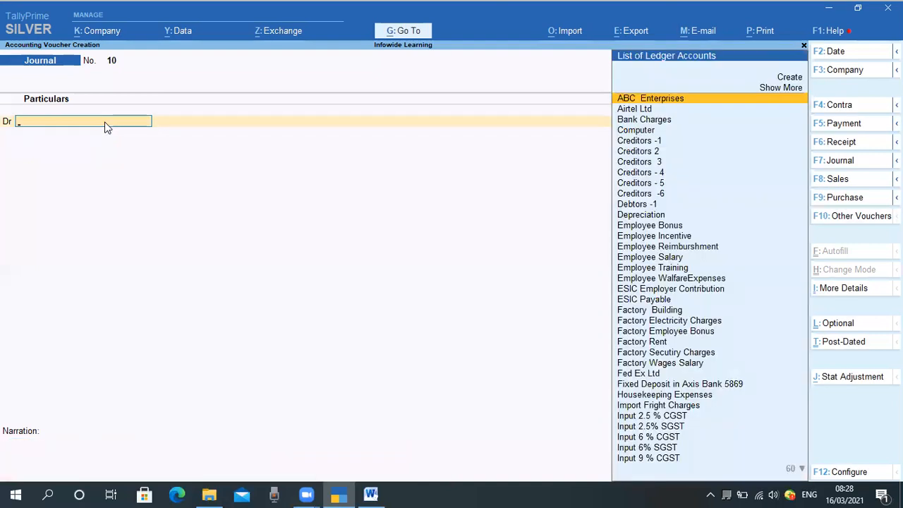
pyautogui.press('Escape')
pyautogui.press('Escape')
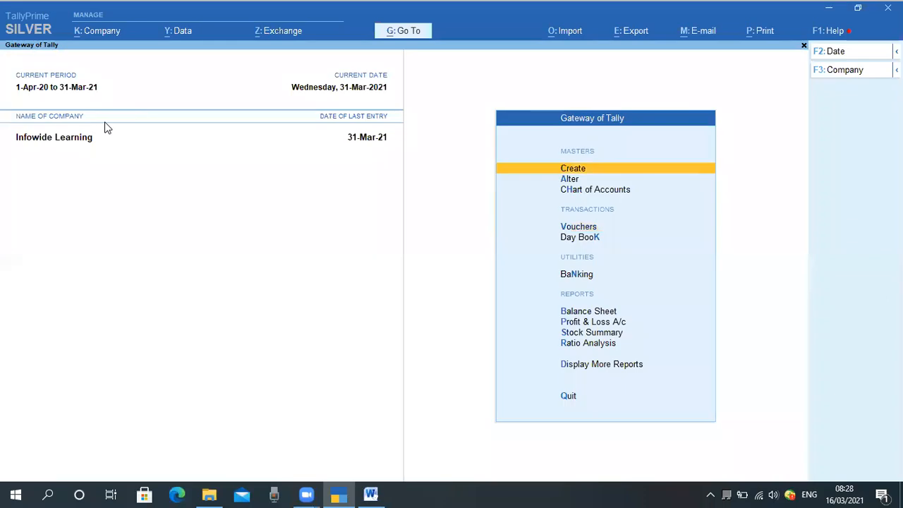
# Examine the March entries of Telephone & Mobile Charges under Office Expenses within the Profit & Loss A/c's Indirect Expenses
pyautogui.press('p')
pyautogui.press('Down')
pyautogui.press('Down')
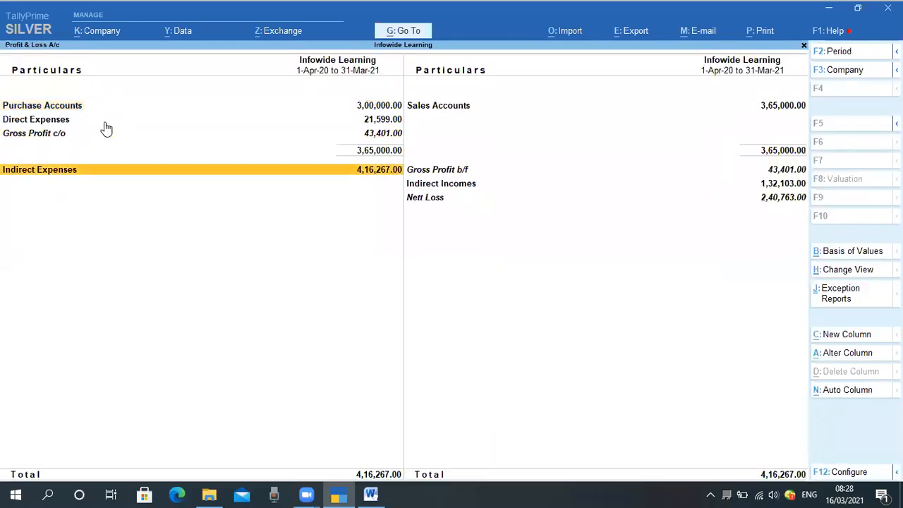
pyautogui.press('Return')
pyautogui.press('Down')
pyautogui.press('Down')
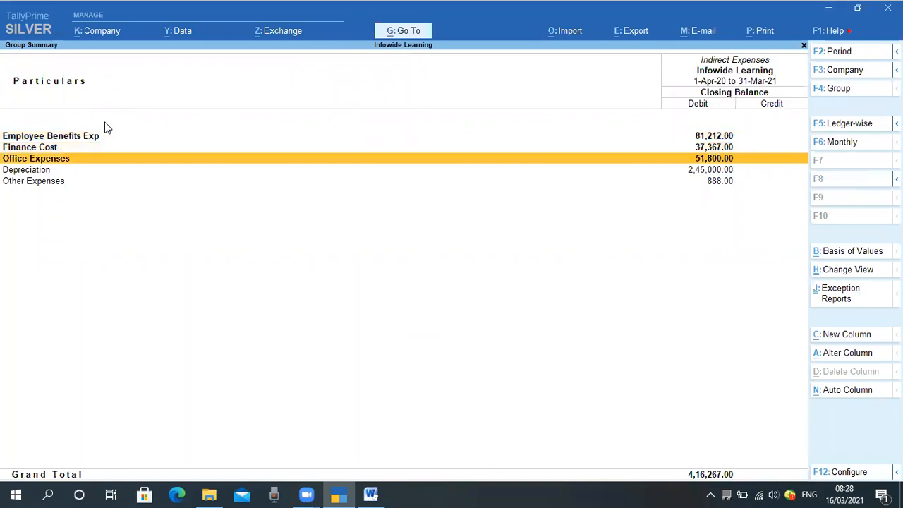
pyautogui.press('Return')
pyautogui.press('Down')
pyautogui.press('Return')
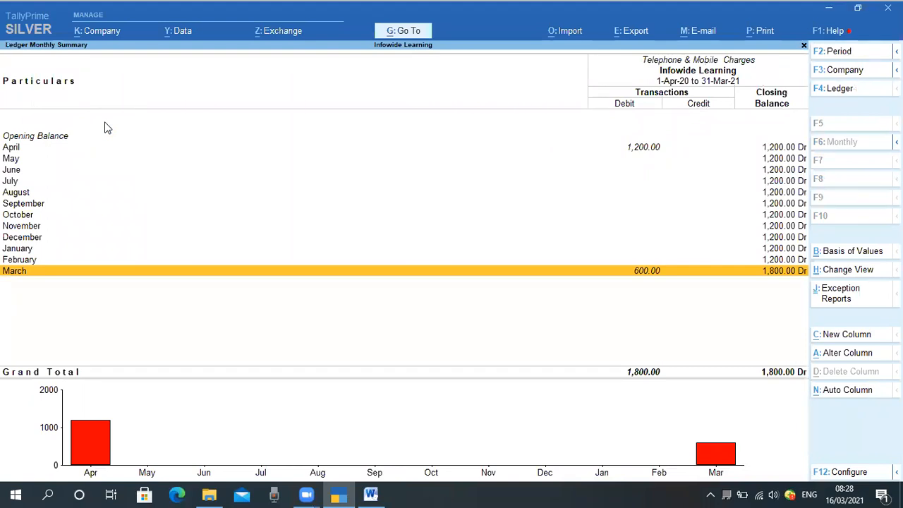
pyautogui.press('Return')
pyautogui.press('Escape')
pyautogui.press('Escape')
pyautogui.press('Escape')
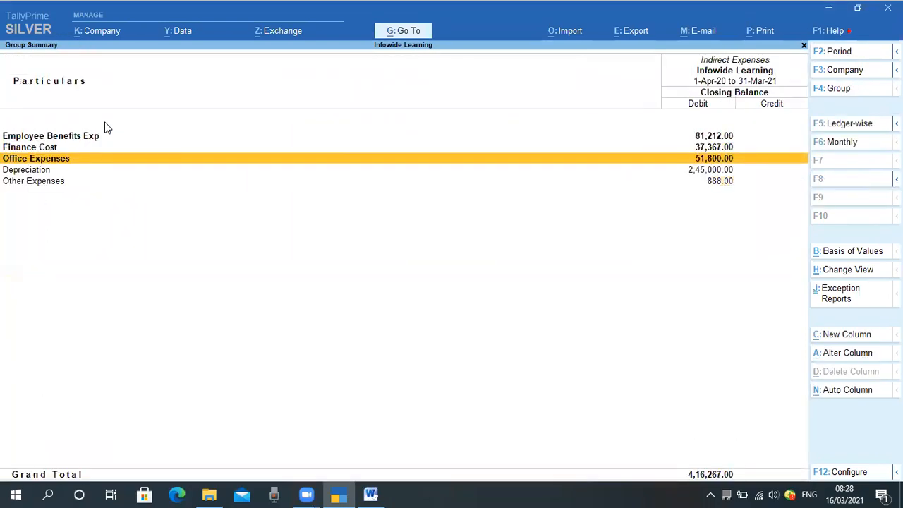
# Examine the March entries of Employee Reimburshment under Employee Benefits Exp, then return to the Gateway of Tally
pyautogui.press('Up')
pyautogui.press('Up')
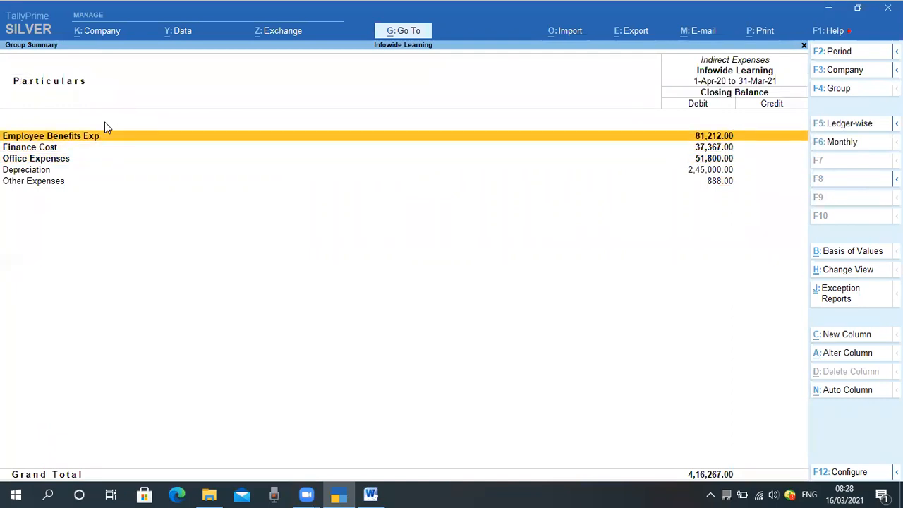
pyautogui.press('Return')
pyautogui.press('Down')
pyautogui.press('Down')
pyautogui.press('Down')
pyautogui.press('Down')
pyautogui.press('Up')
pyautogui.press('Up')
pyautogui.press('Up')
pyautogui.press('Up')
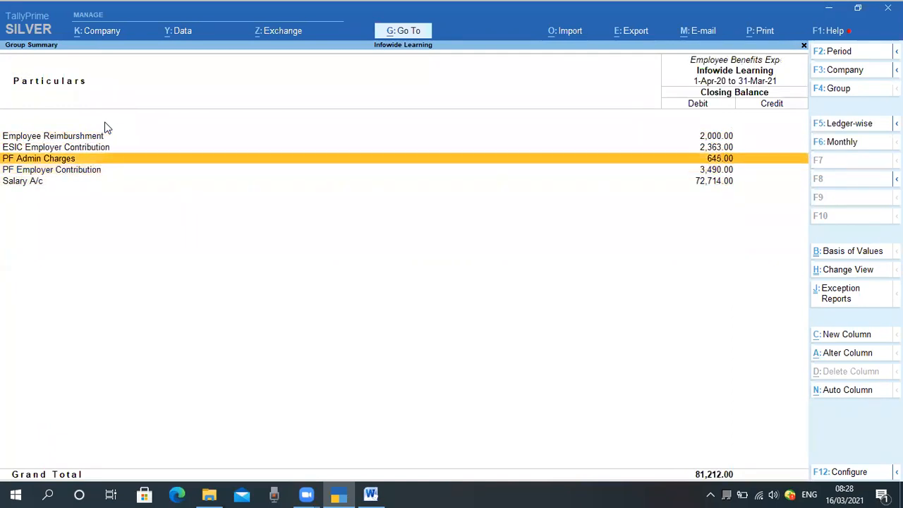
pyautogui.press('Return')
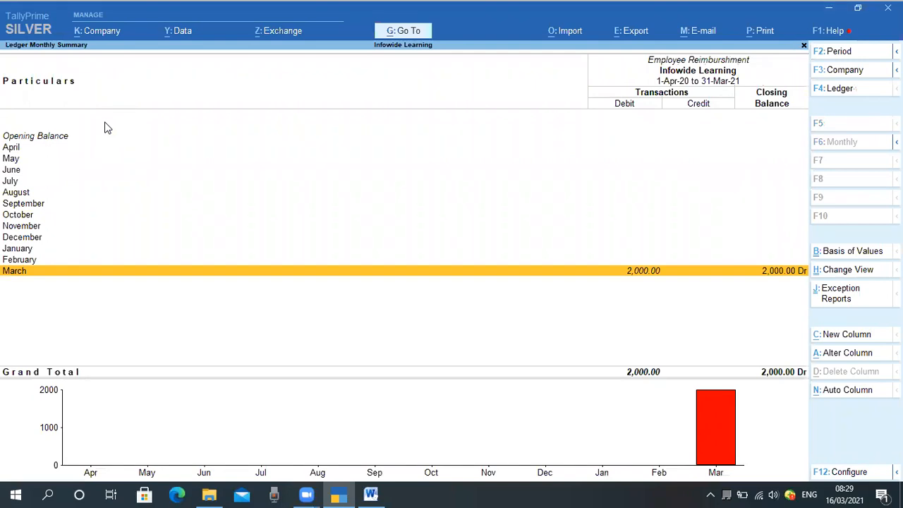
pyautogui.press('Return')
pyautogui.press('Escape')
pyautogui.press('Escape')
pyautogui.press('Escape')
pyautogui.press('Escape')
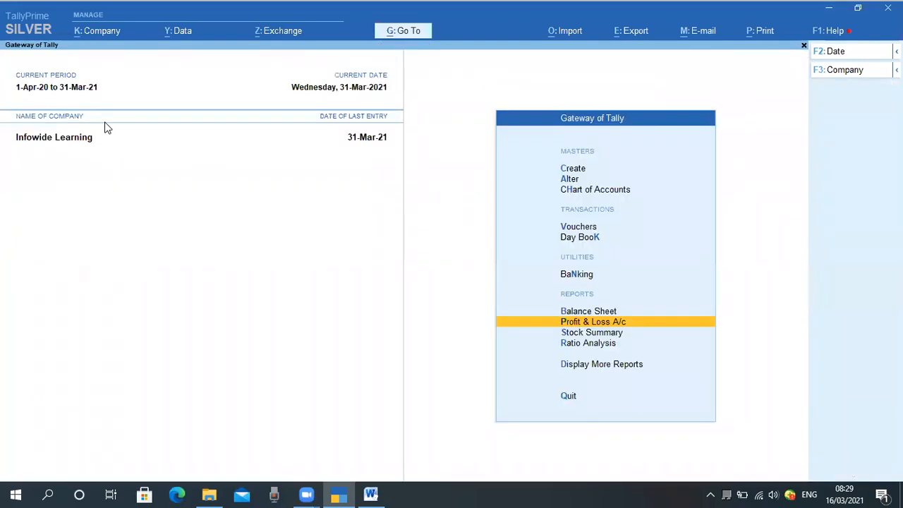
# View the monthly summary of Outstanting Expenses under Current Liabilities in the Balance Sheet
pyautogui.press('Up')
pyautogui.press('Return')
pyautogui.press('Down')
pyautogui.press('Down')
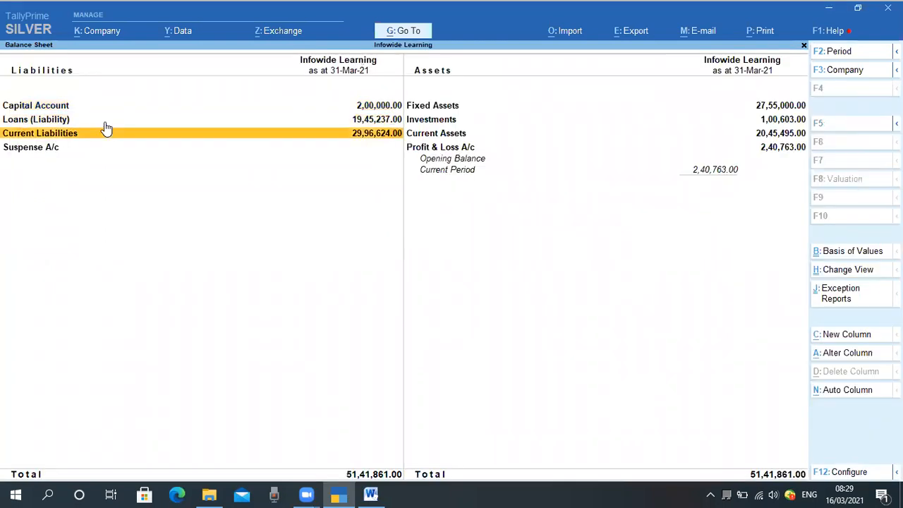
pyautogui.press('Return')
pyautogui.press('Down')
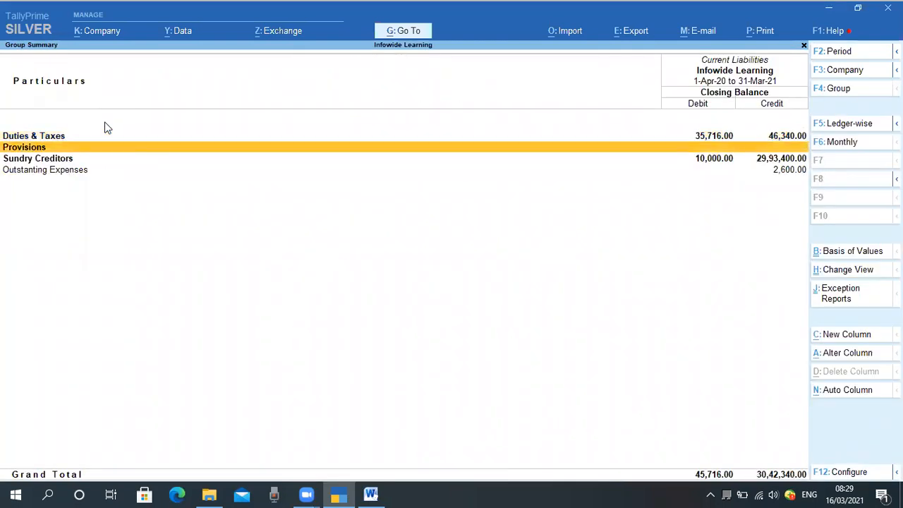
pyautogui.press('Down')
pyautogui.press('Down')
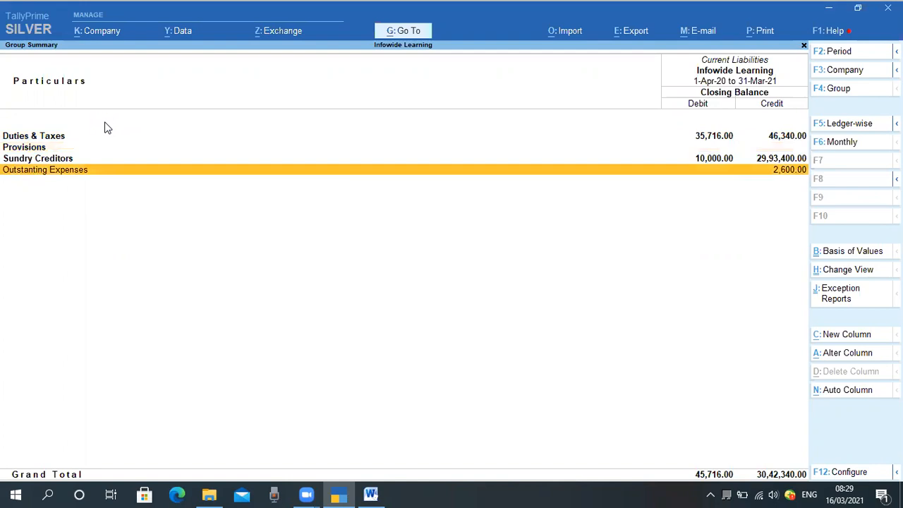
pyautogui.press('Return')
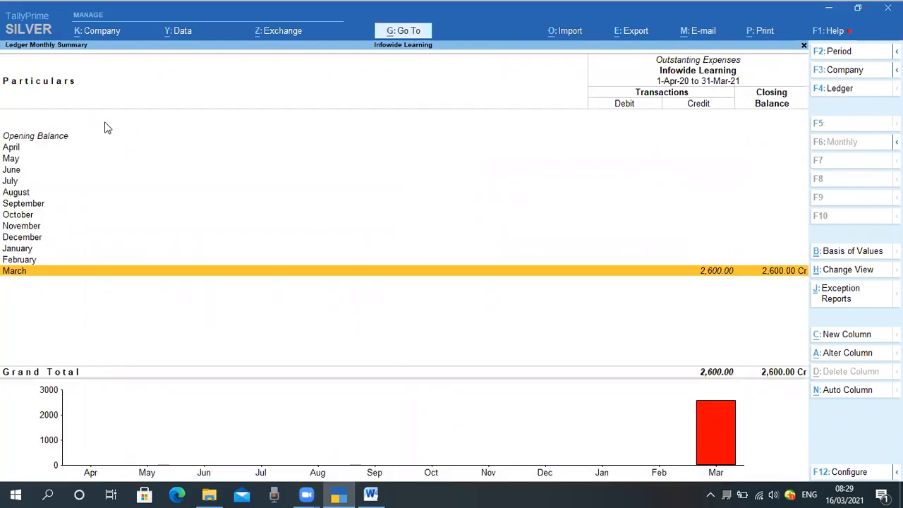
# Review the March vouchers of the Outstanting Expenses ledger and return to the Gateway of Tally without quitting
pyautogui.press('Return')
pyautogui.press('Down')
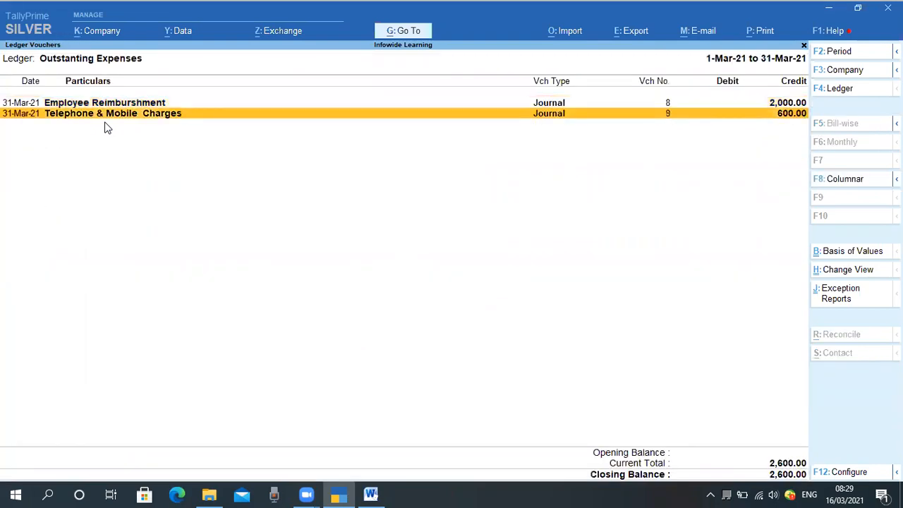
pyautogui.press('Up')
pyautogui.press('Down')
pyautogui.press('Up')
pyautogui.press('Down')
pyautogui.press('Up')
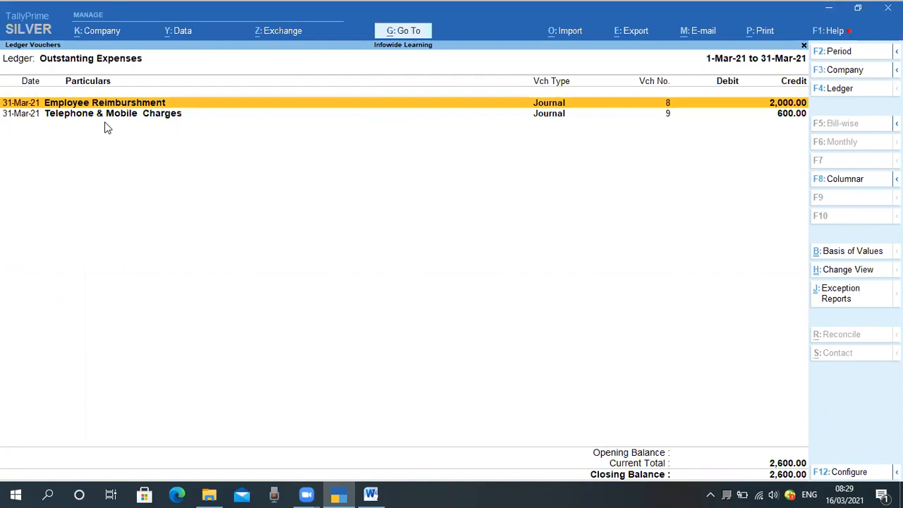
pyautogui.press('Down')
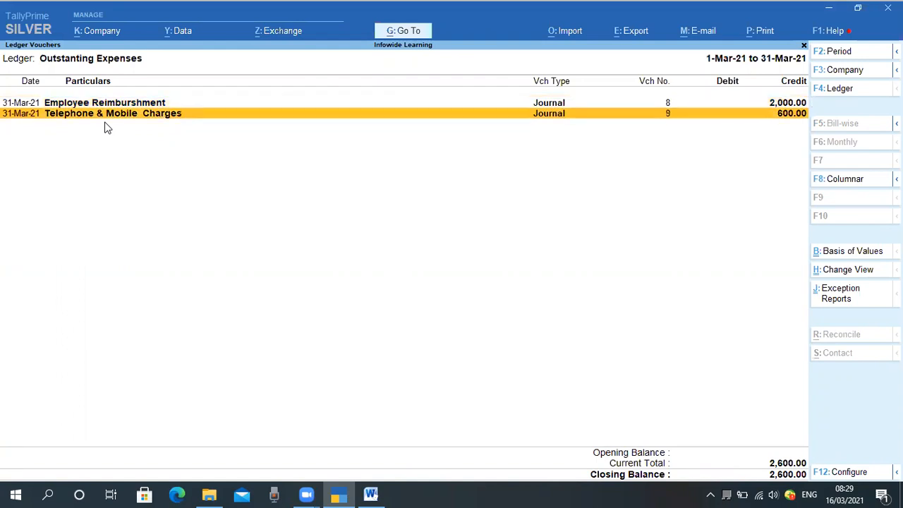
pyautogui.press('Escape')
pyautogui.press('Escape')
pyautogui.press('Escape')
pyautogui.press('Escape')
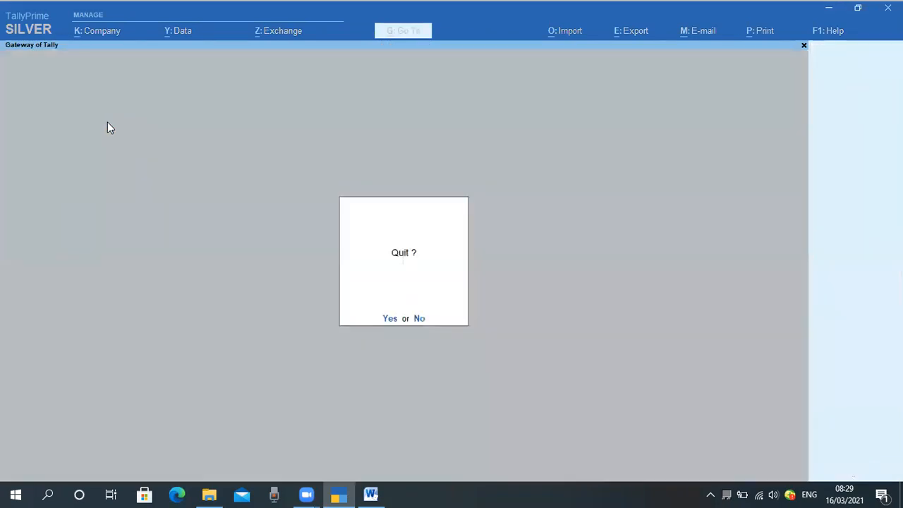
pyautogui.press('n')
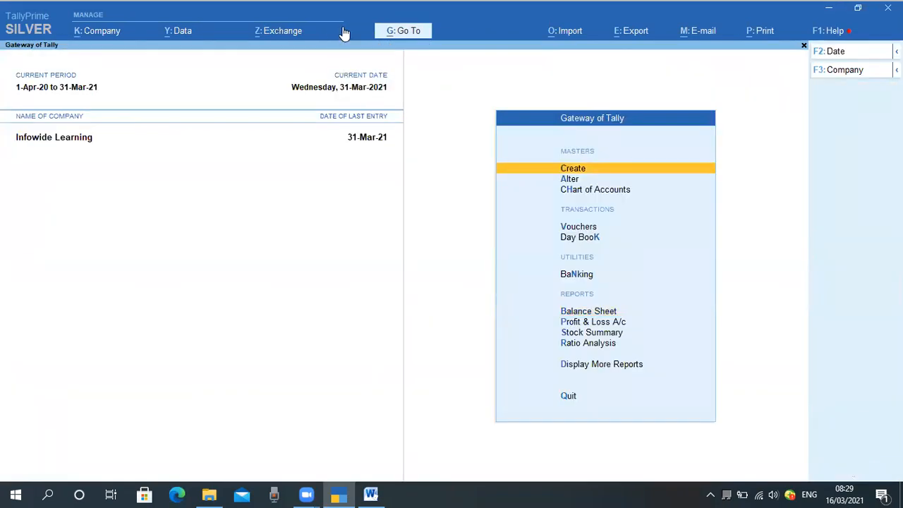